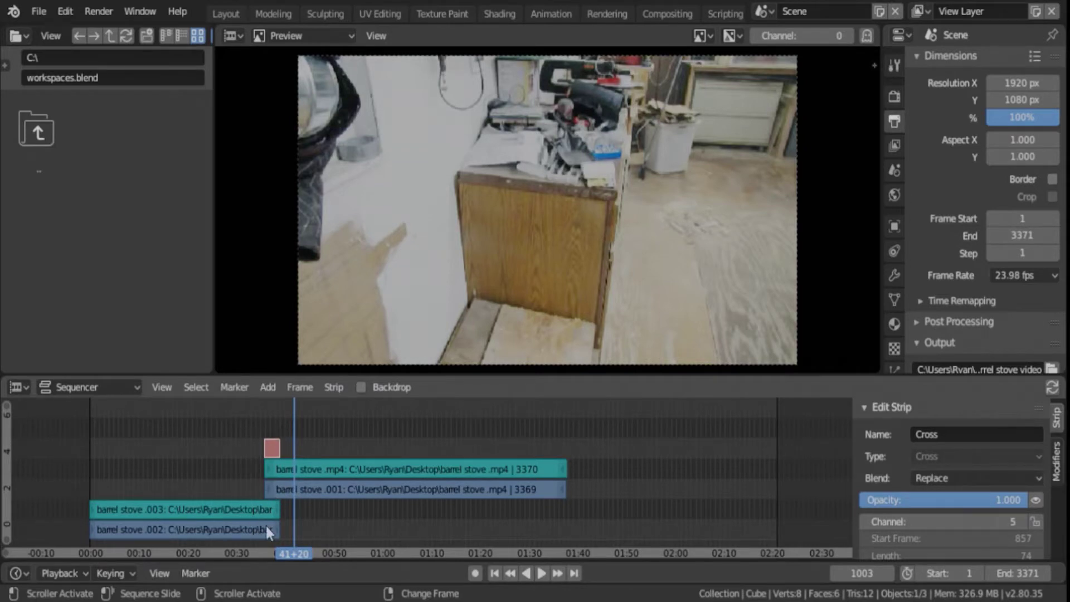
Select the barrel stove .002 and .001 video strips and zoom the timeline to their overlap.
click(250, 530)
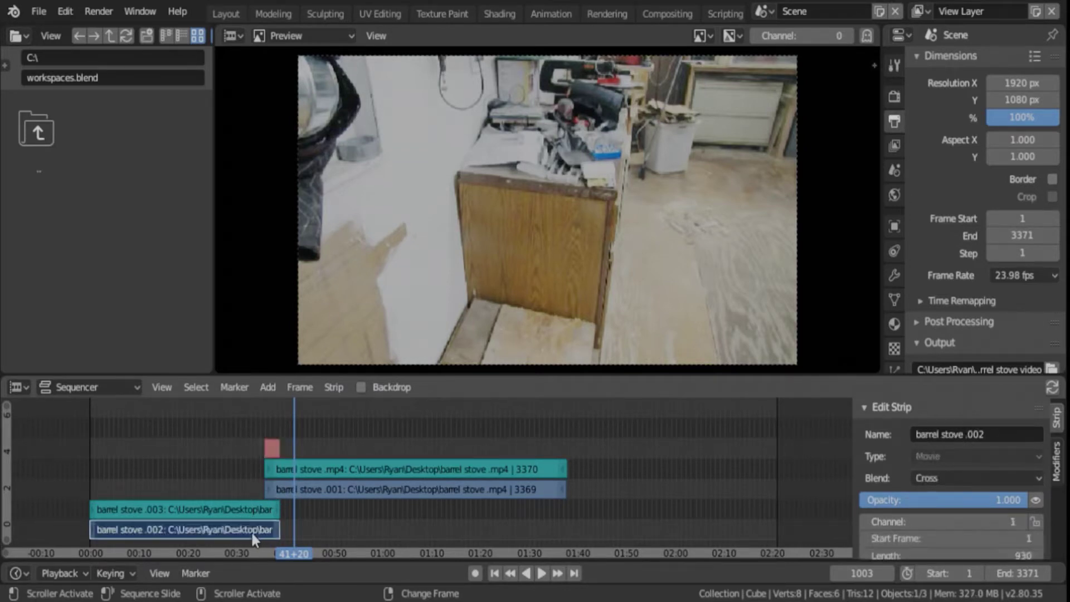
shift+click(322, 489)
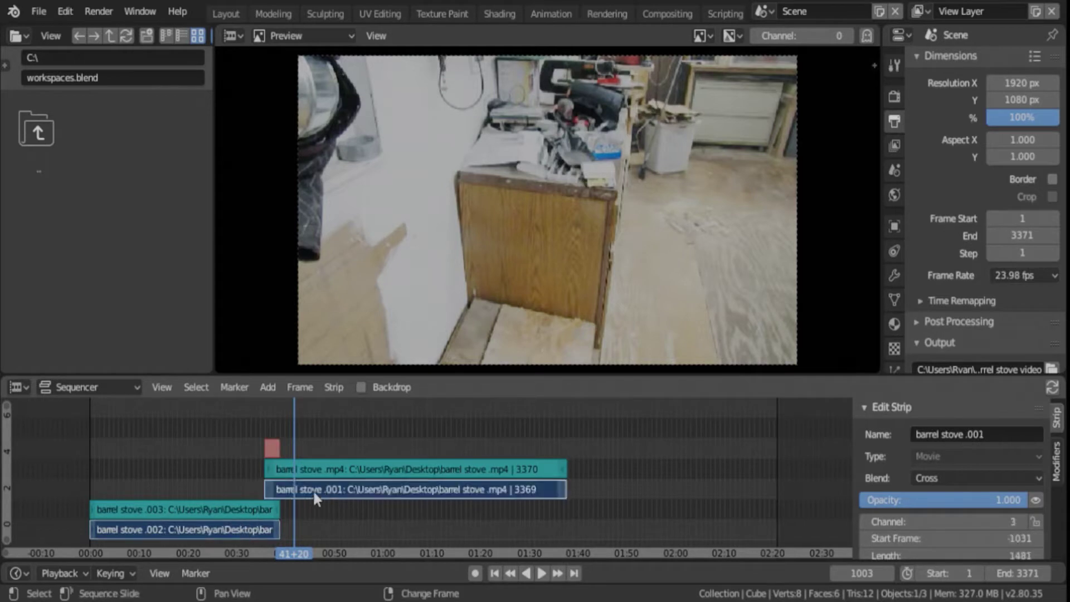
key(h)
scroll(270, 473, up, 5)
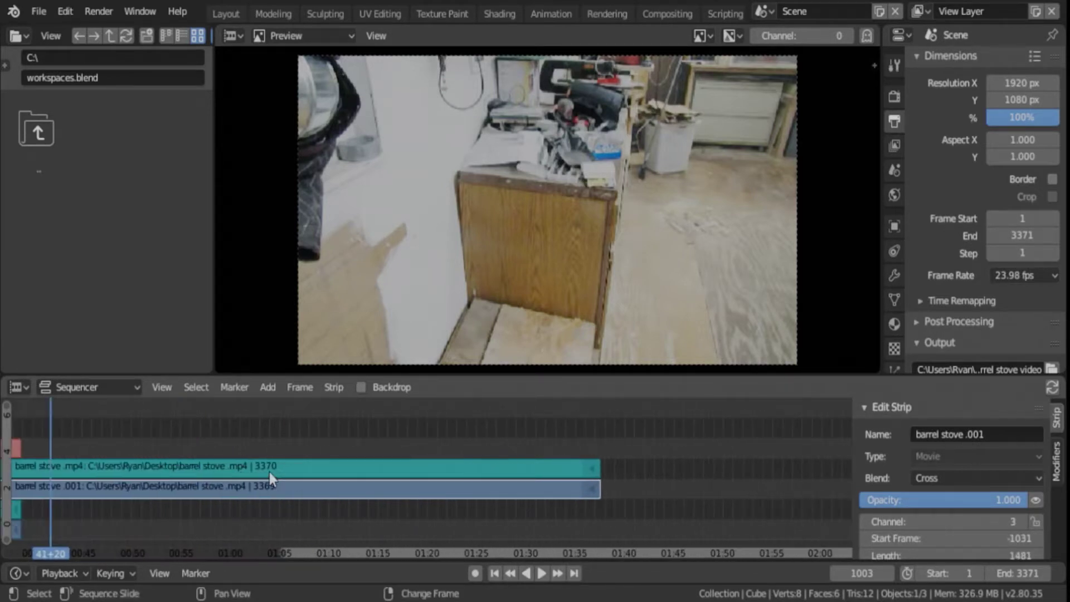
middle_drag(243, 444, 608, 460)
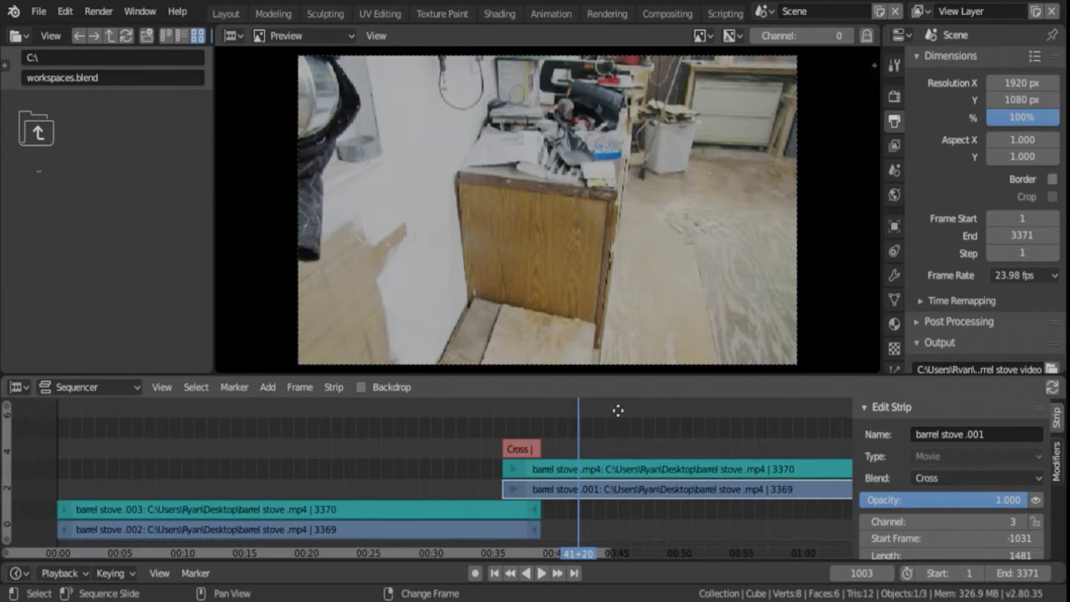
middle_drag(428, 474, 456, 458)
Bring the Cross transition into view and put the playhead at its start, frame 857.
scroll(474, 461, up, 1)
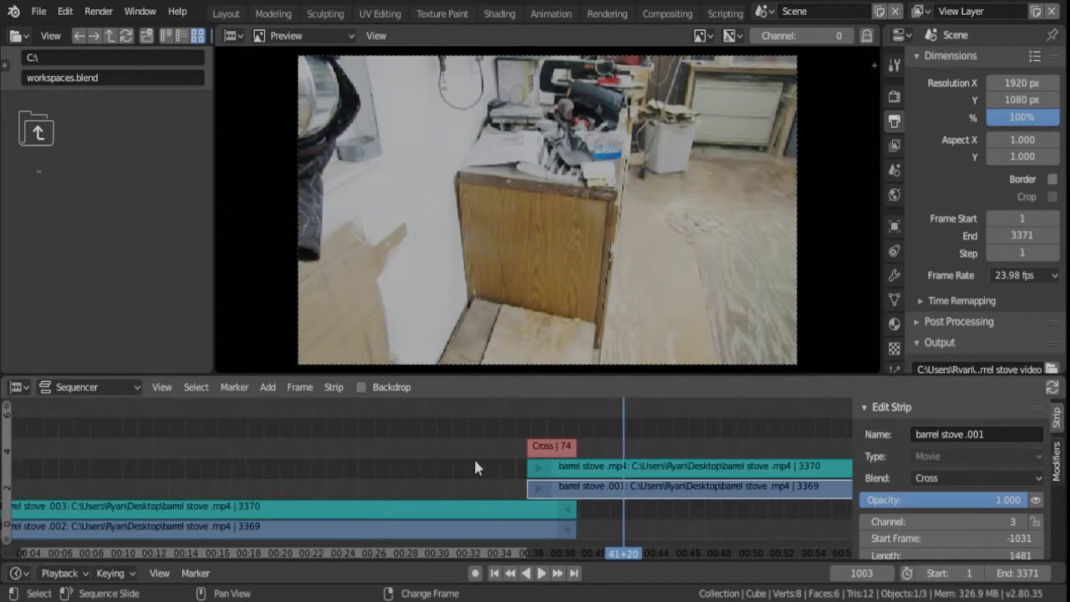
scroll(475, 461, down, 3)
scroll(475, 464, up, 3)
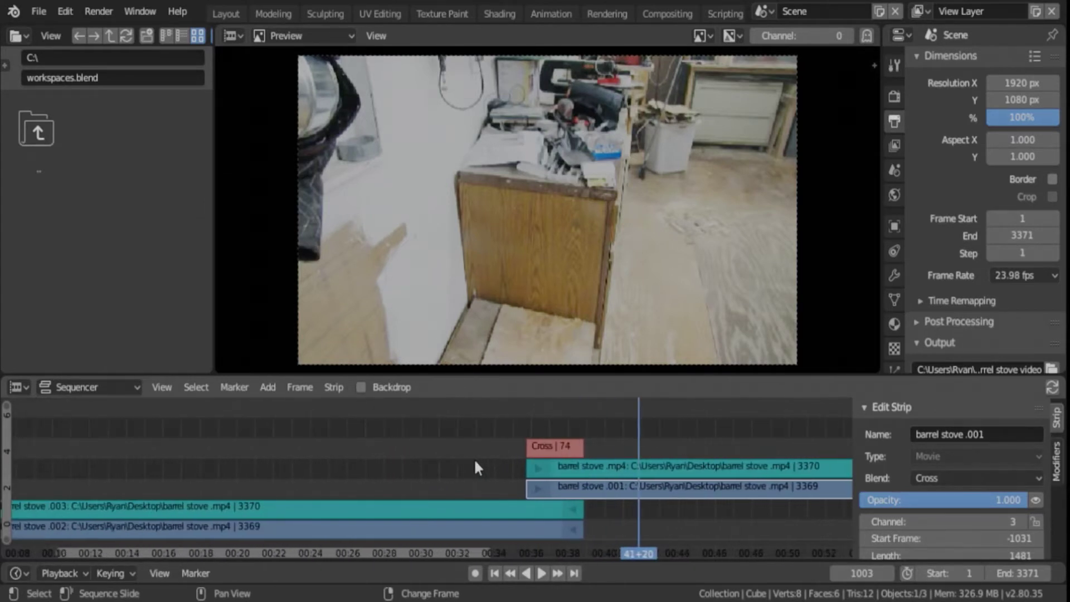
middle_drag(475, 464, 412, 467)
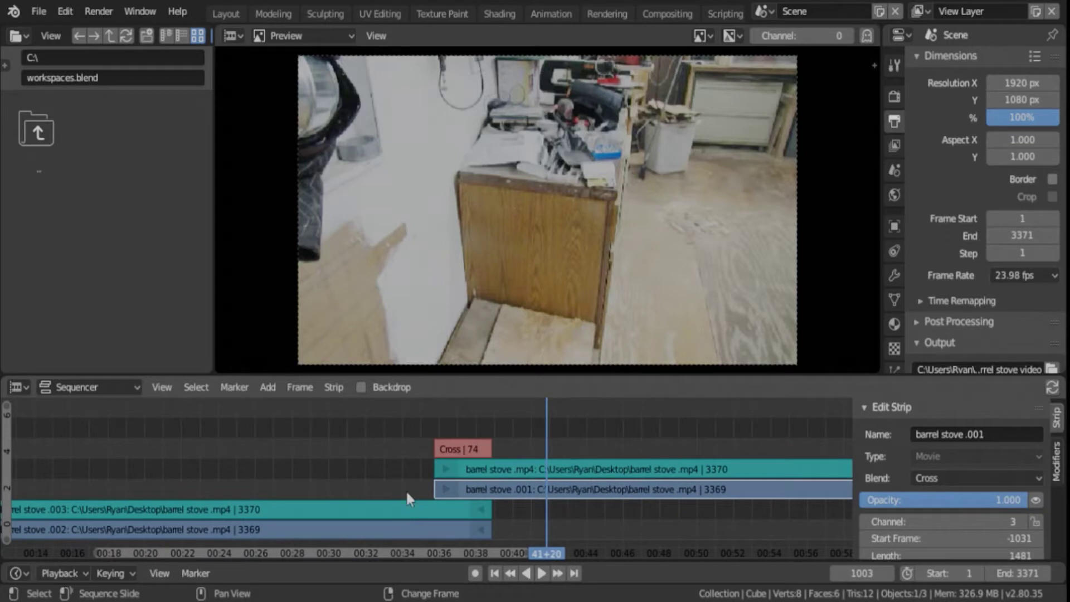
right_click(465, 427)
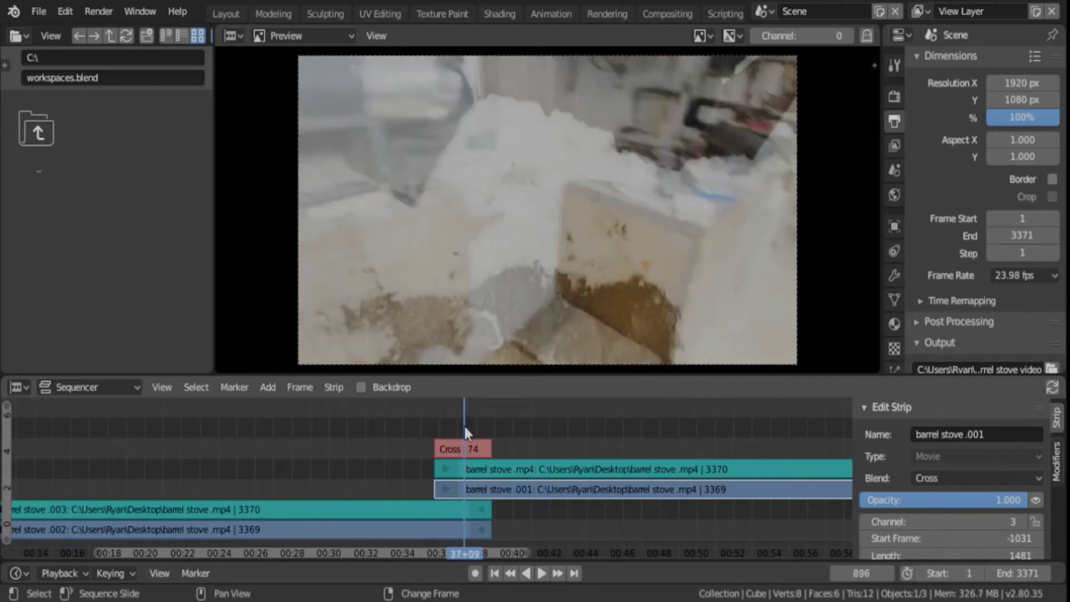
key(Page_Down)
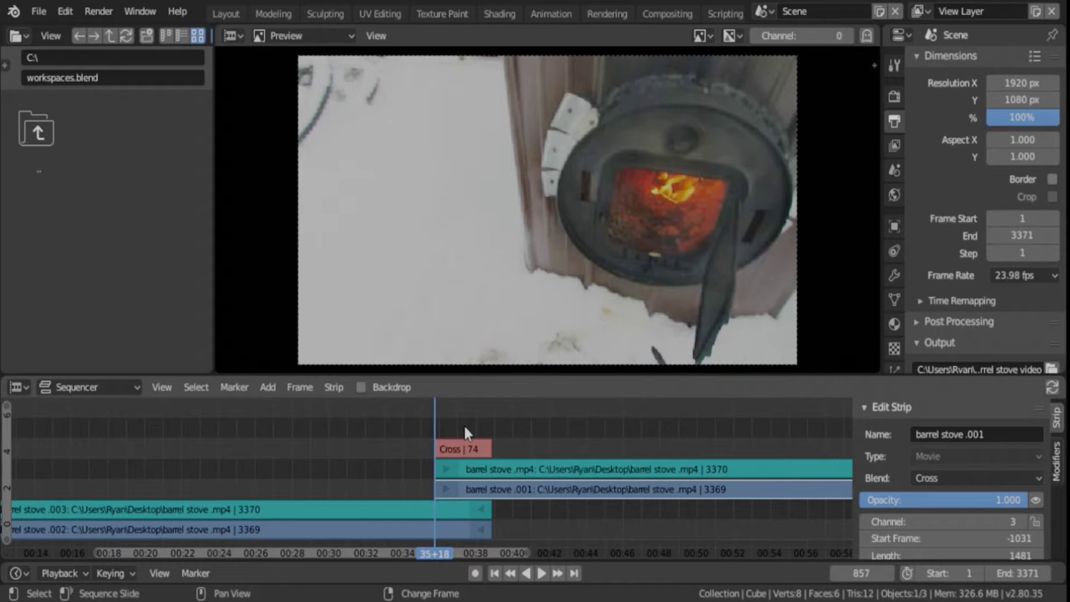
Select the barrel stove .003 sound strip and show its Sound panel with Volume 1.000.
click(397, 511)
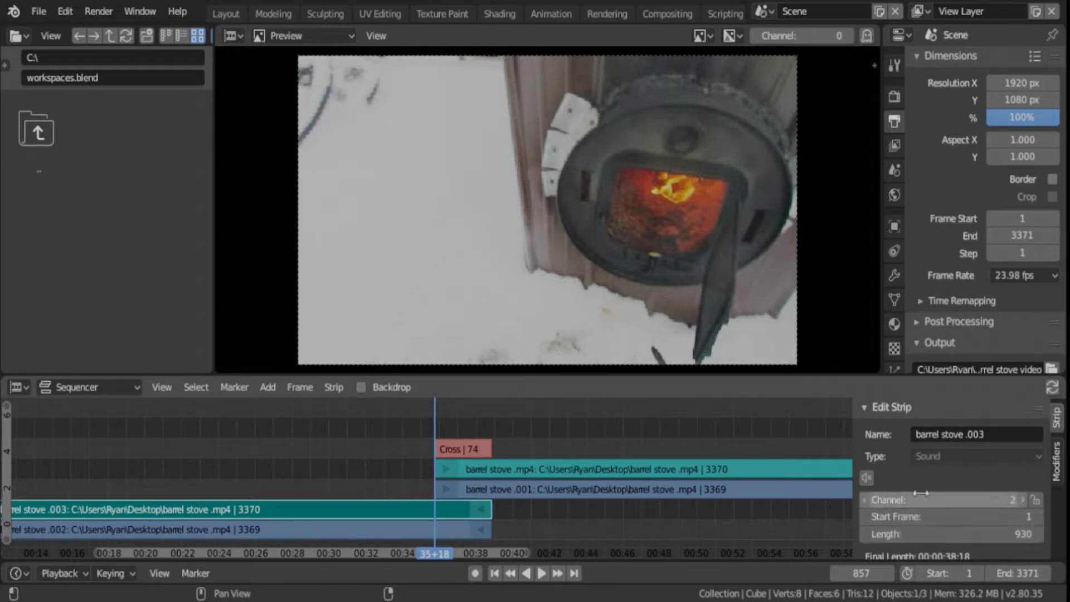
scroll(978, 479, down, 10)
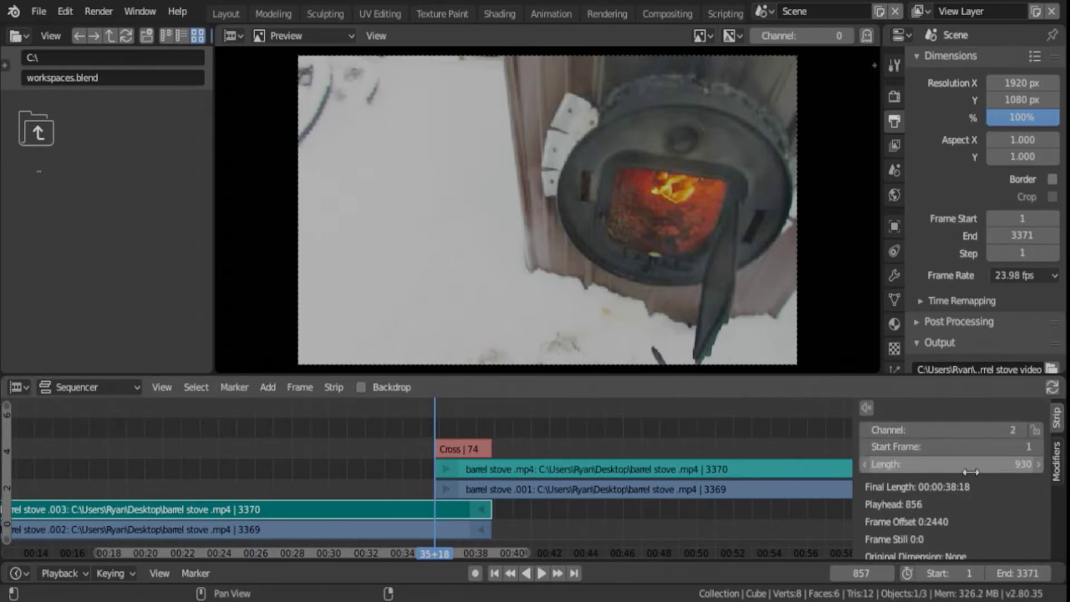
scroll(971, 471, down, 3)
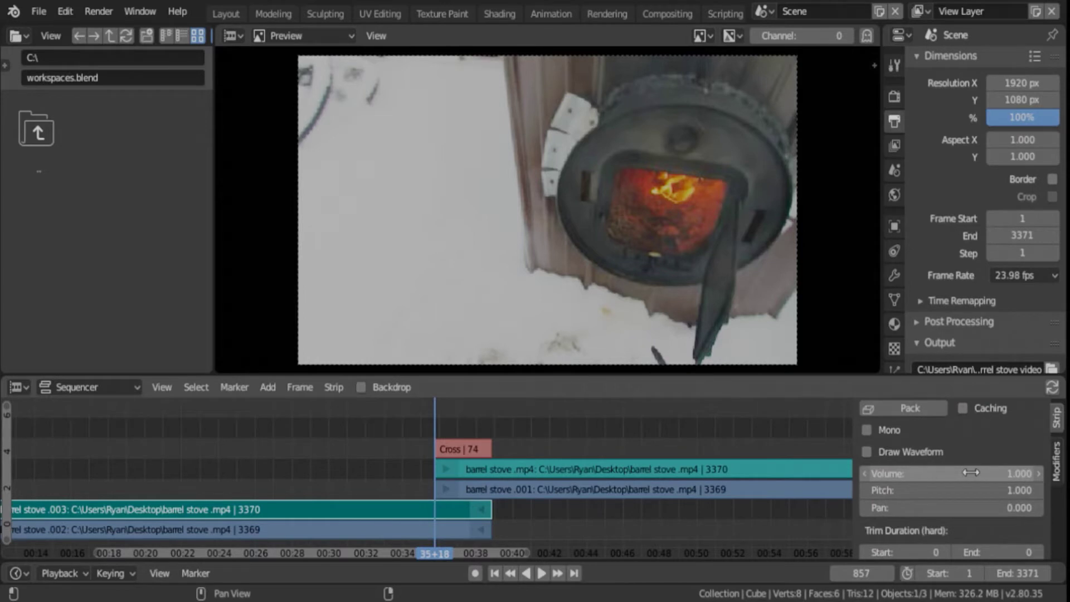
scroll(971, 473, up, 10)
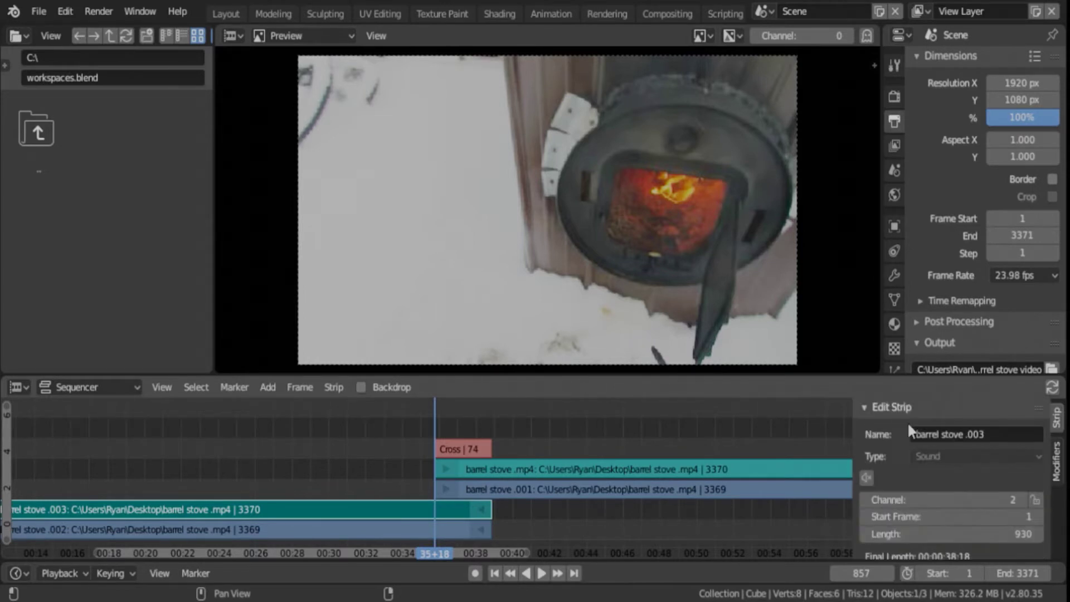
scroll(952, 486, down, 5)
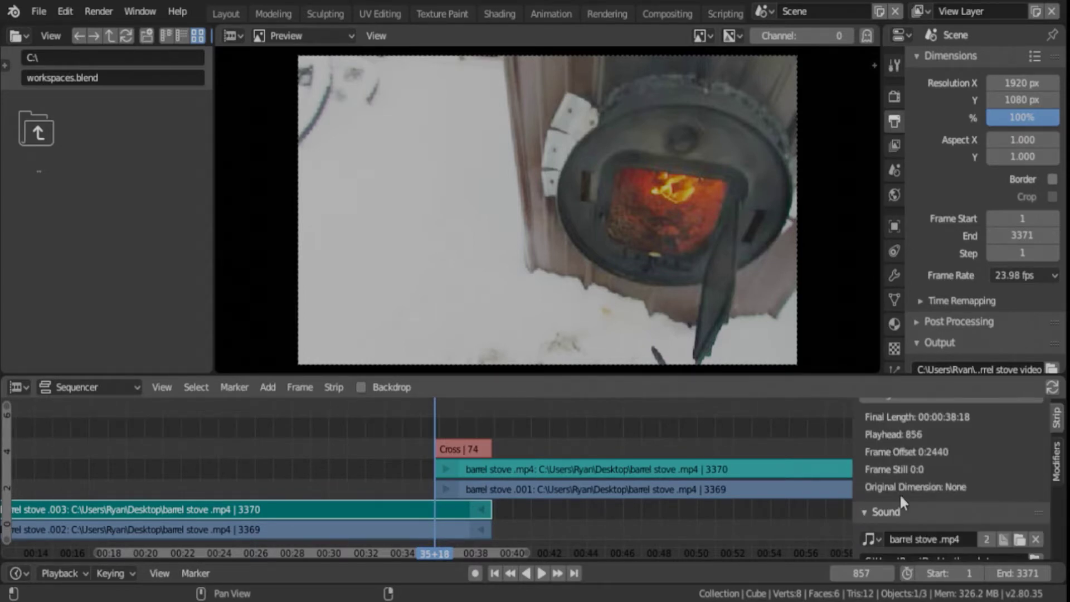
scroll(934, 484, down, 5)
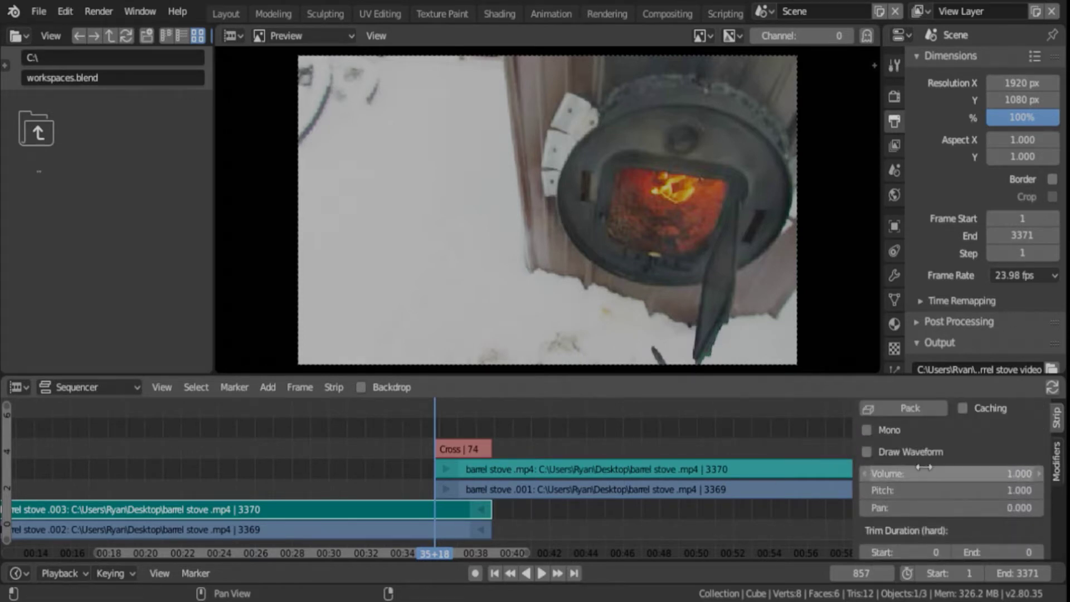
scroll(926, 479, up, 1)
scroll(925, 477, up, 2)
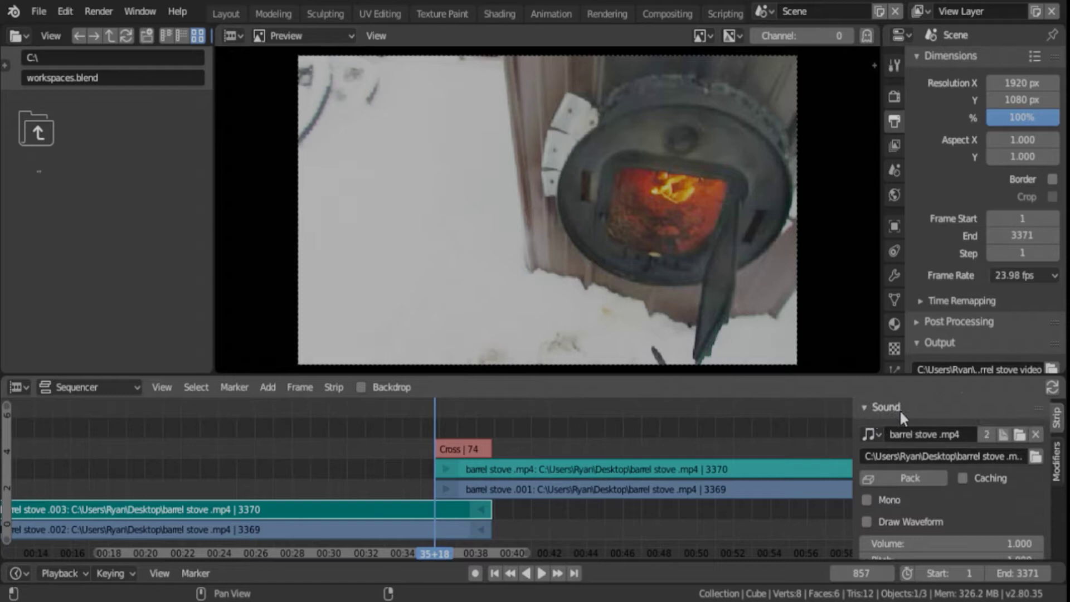
scroll(915, 496, down, 4)
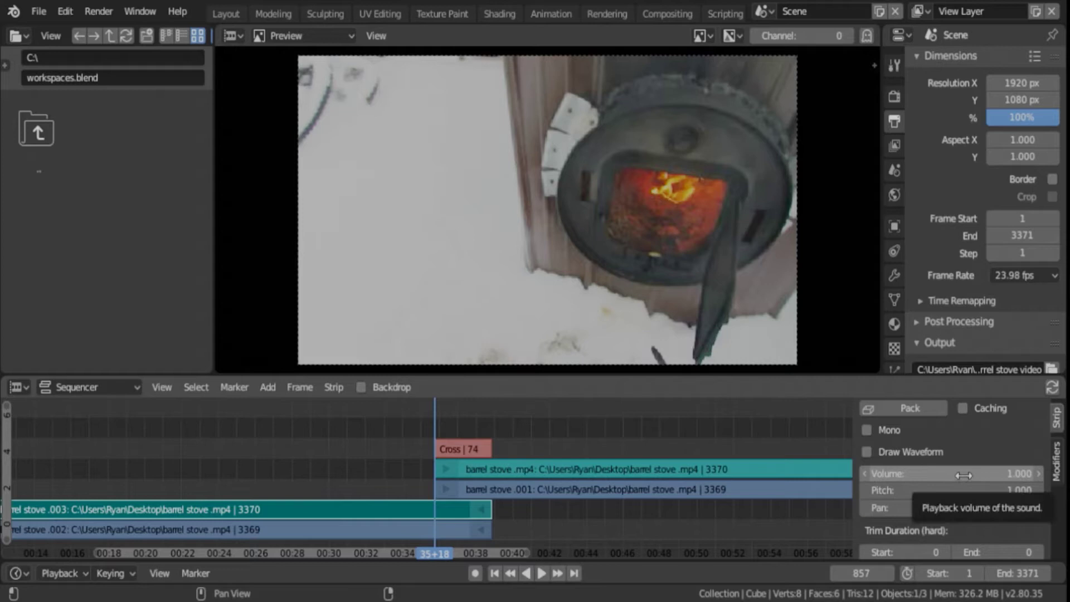
Keyframe the strip's volume at frame 857, then keyframe volume 0 at frame 931.
key(i)
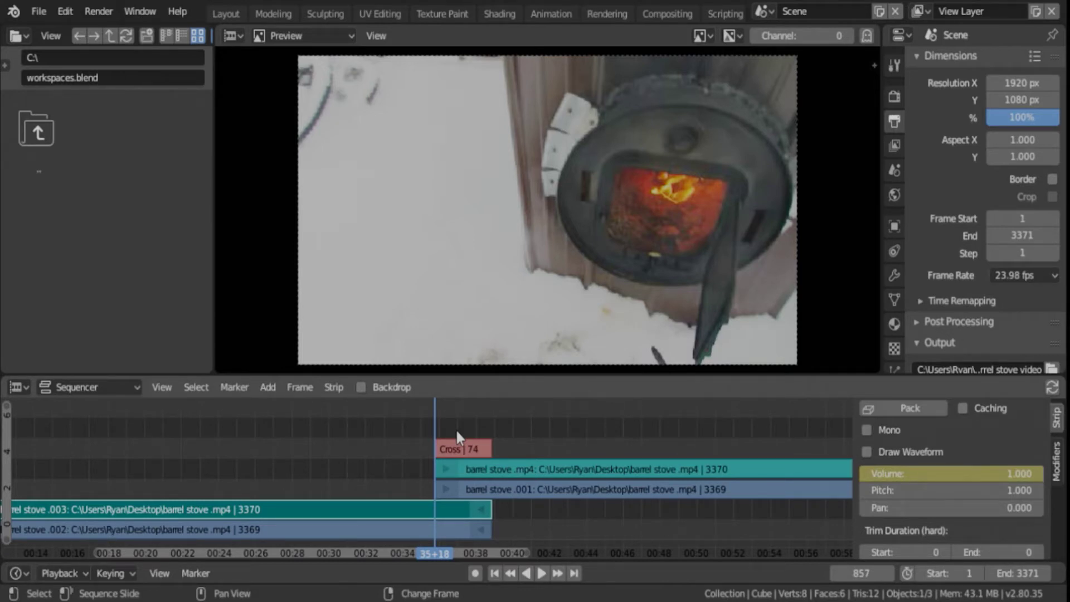
key(Page_Up)
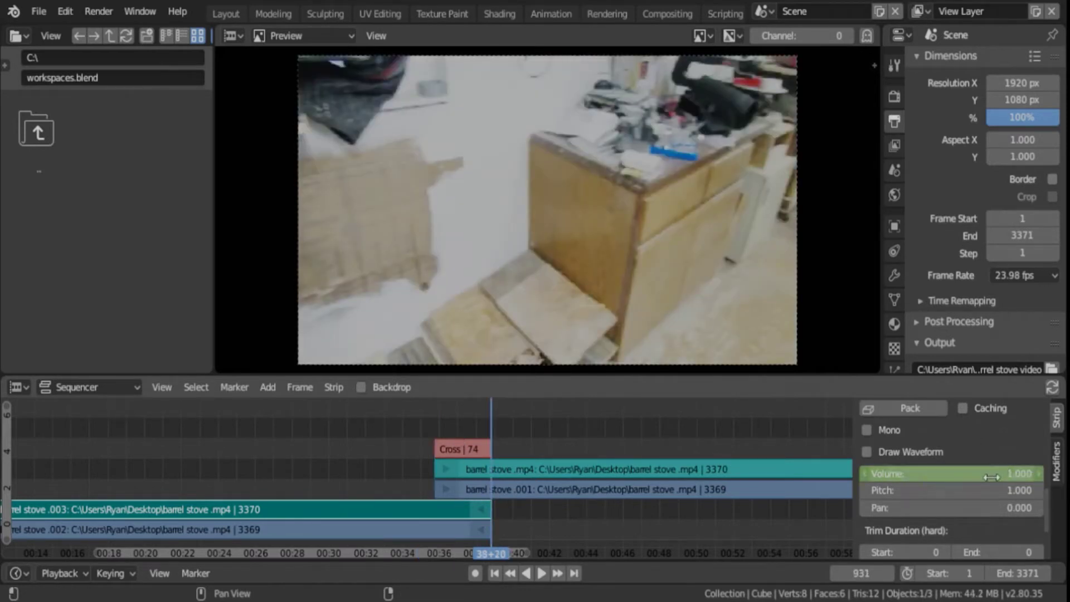
drag(998, 475, 980, 475)
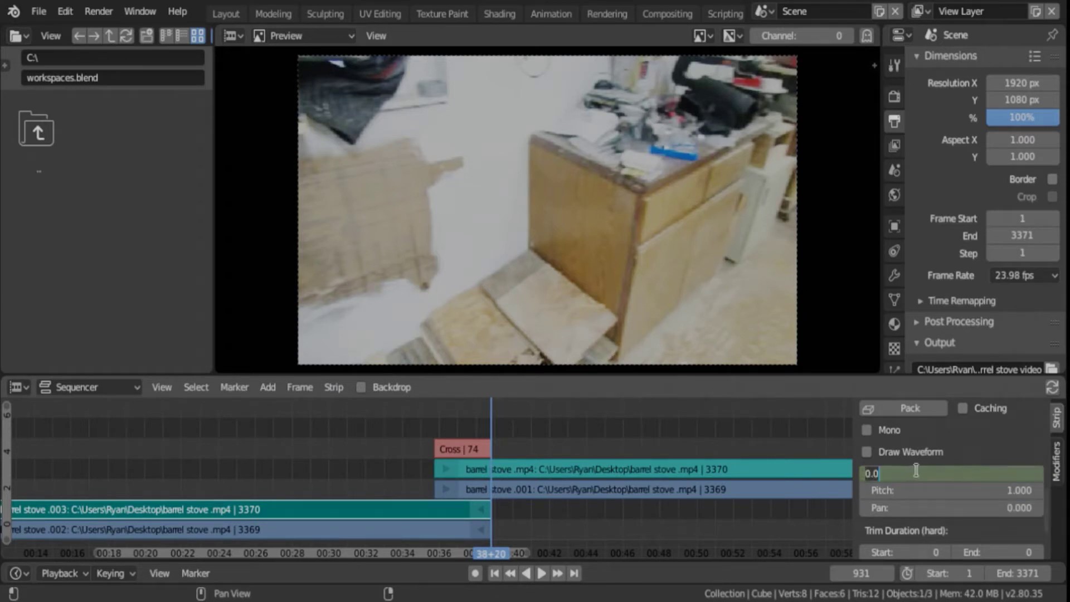
drag(938, 471, 865, 477)
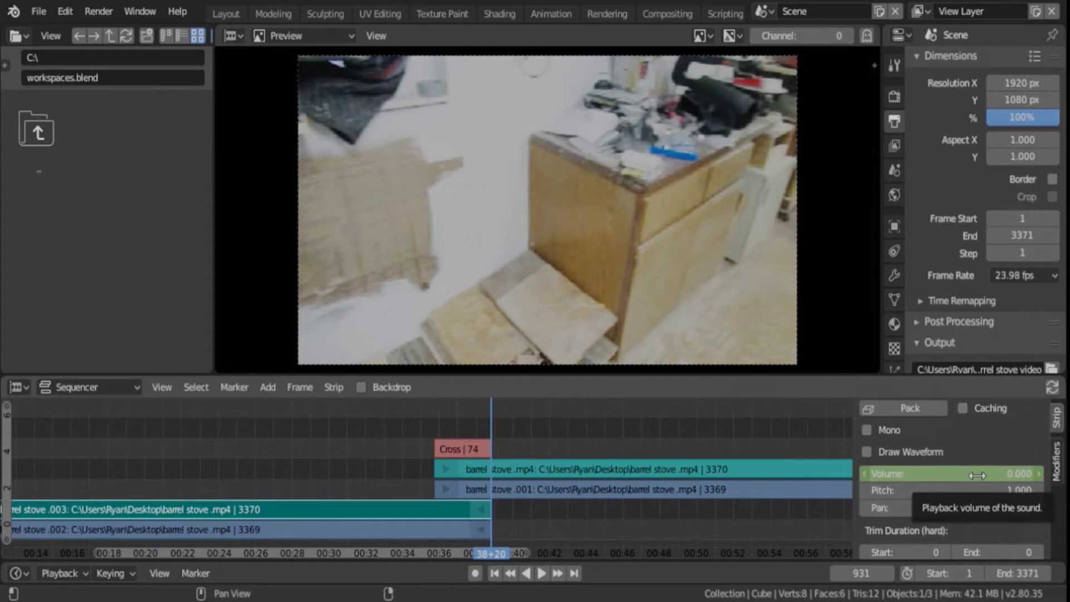
key(i)
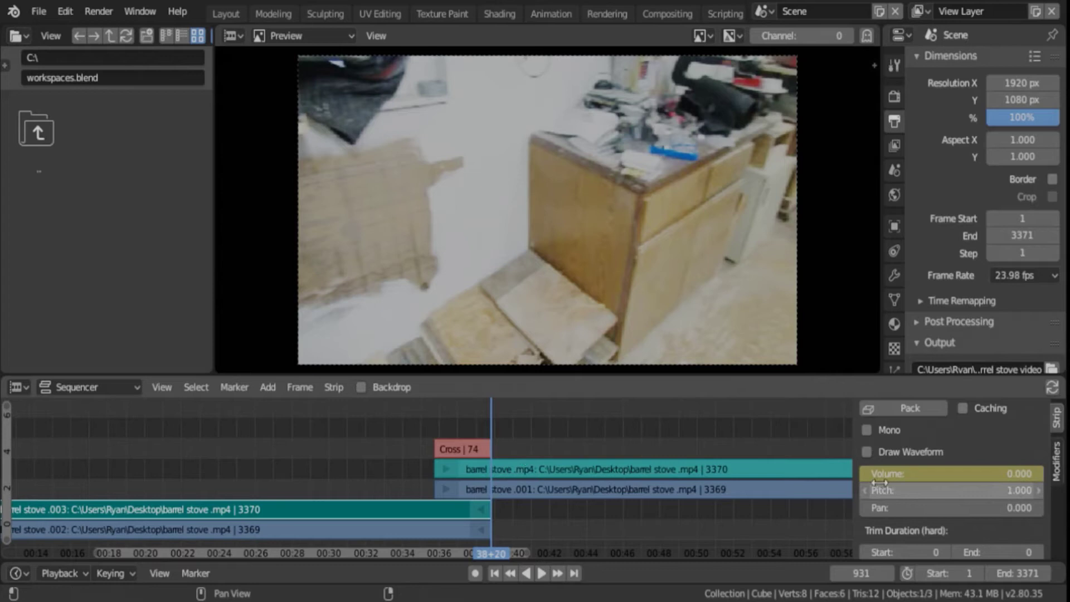
Play and scrub through the crossfade region to check the fade-out.
right_click(442, 422)
key(space)
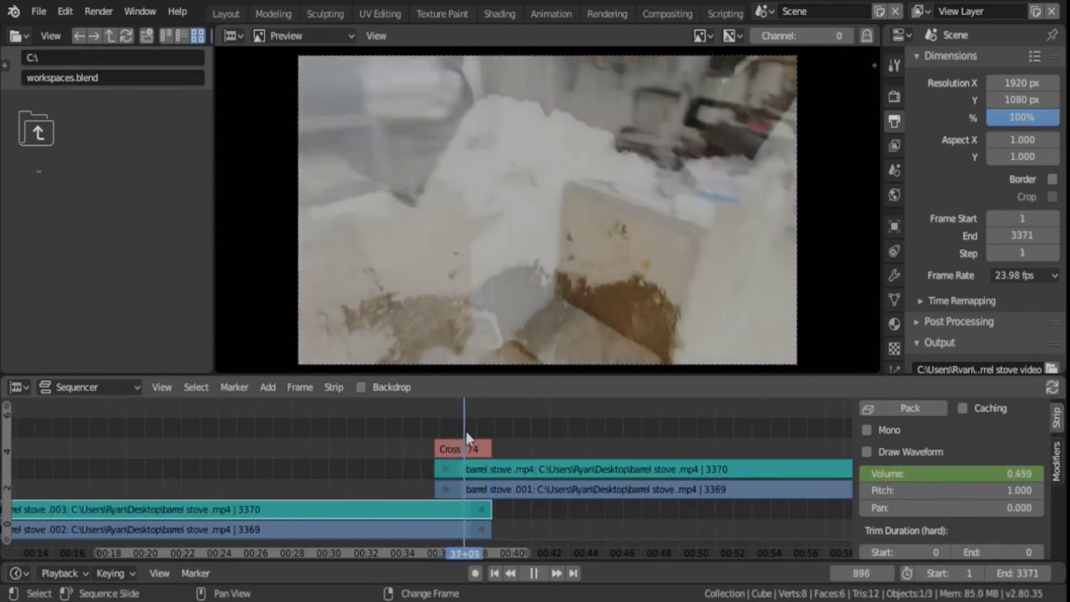
right_drag(466, 435, 496, 434)
key(space)
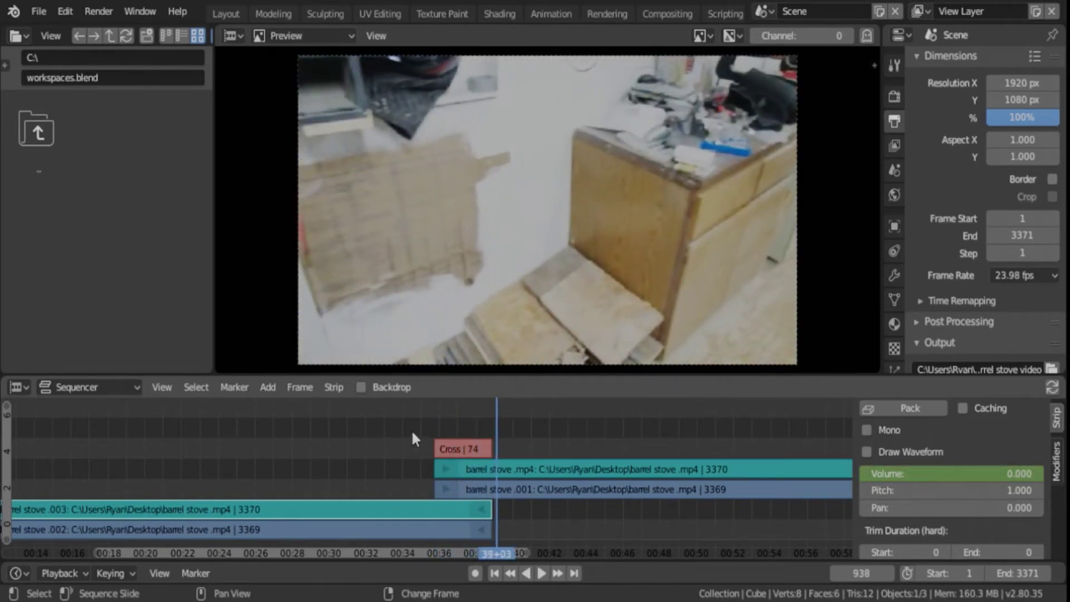
right_drag(429, 421, 490, 446)
Select the barrel stove .mp4 sound strip and go to frame 931, the Cross transition's end.
right_click(477, 469)
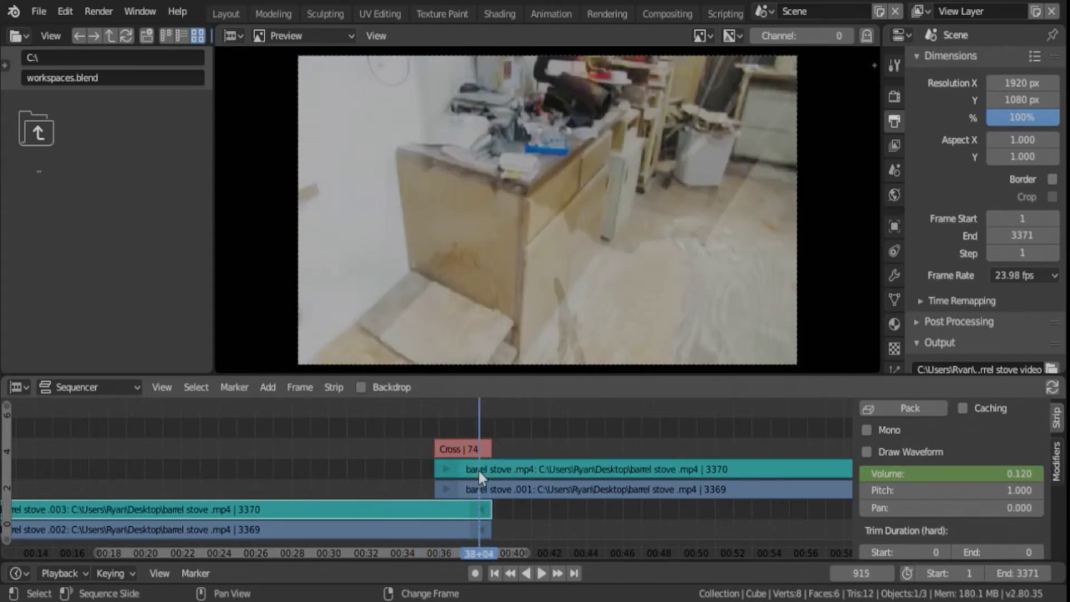
click(488, 467)
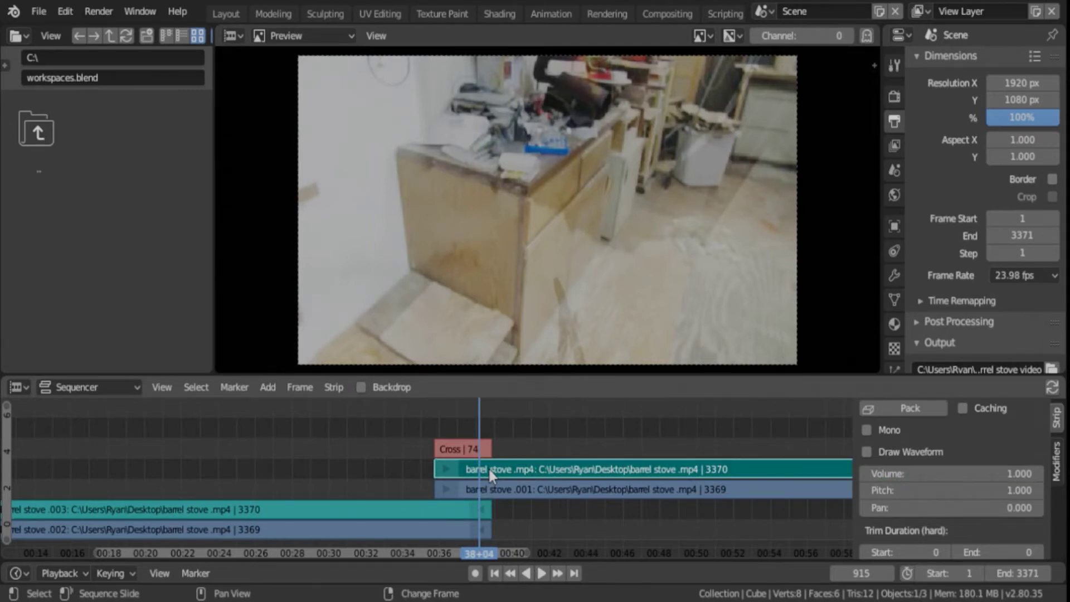
key(Page_Down)
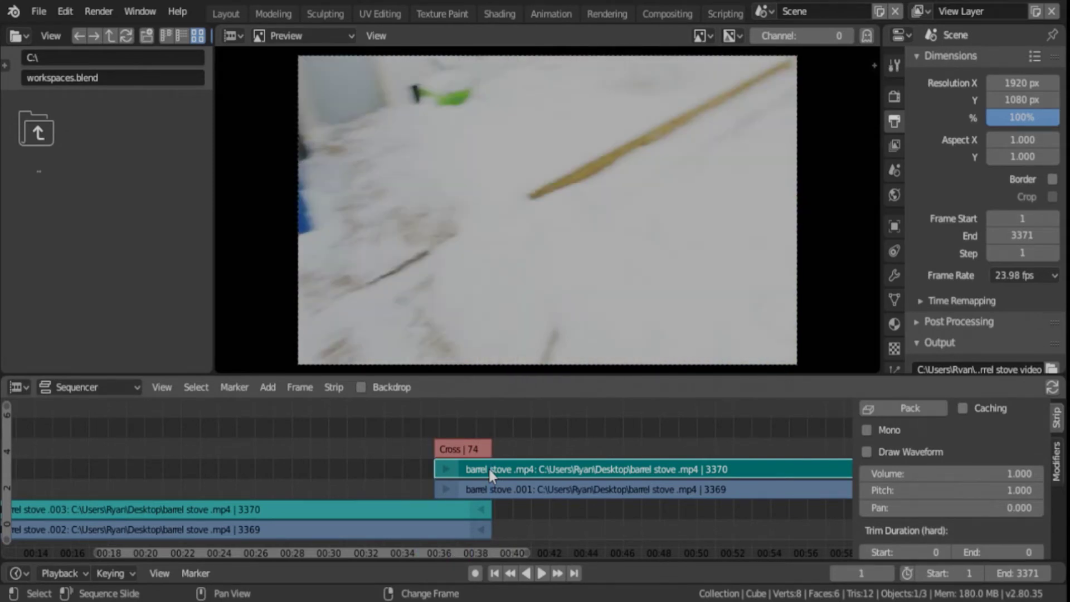
key(Page_Up)
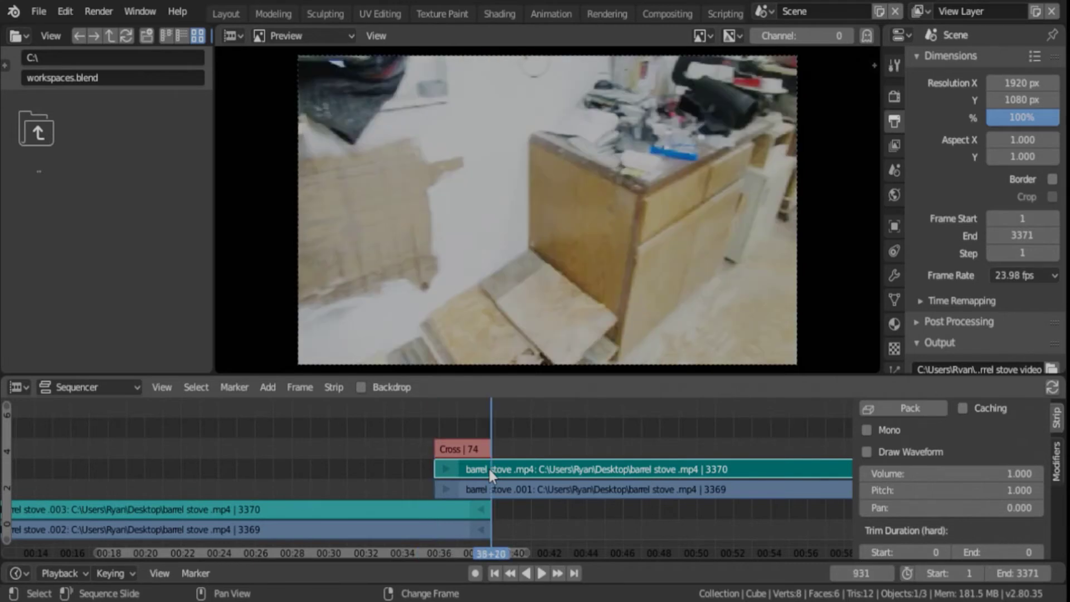
key(Page_Down)
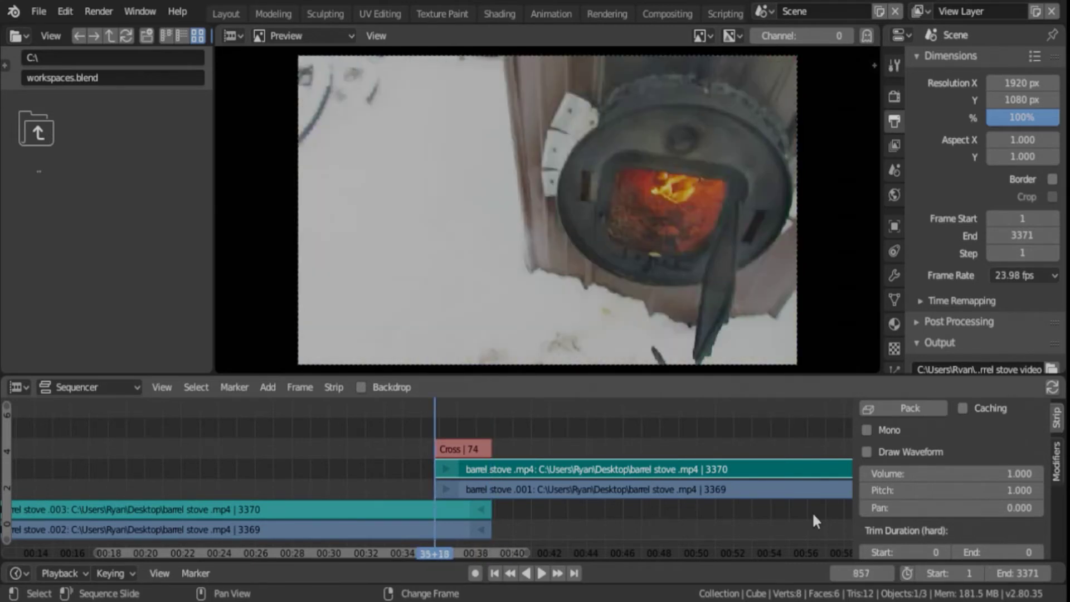
click(472, 470)
key(Page_Up)
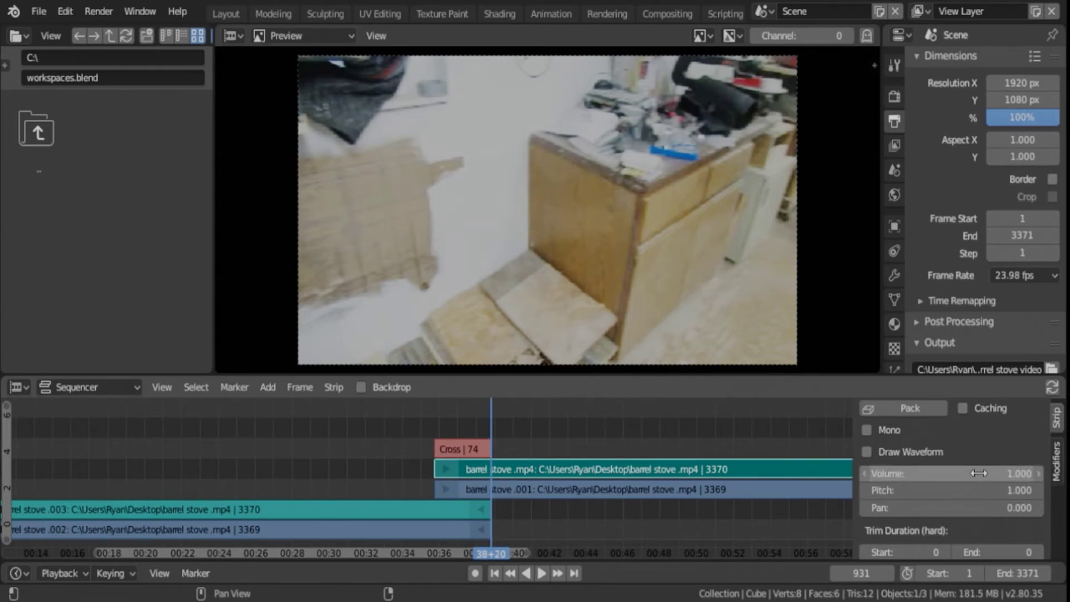
Keyframe its volume at 1.0 on frame 931 and 0 on frame 857, then play the crossfade.
key(i)
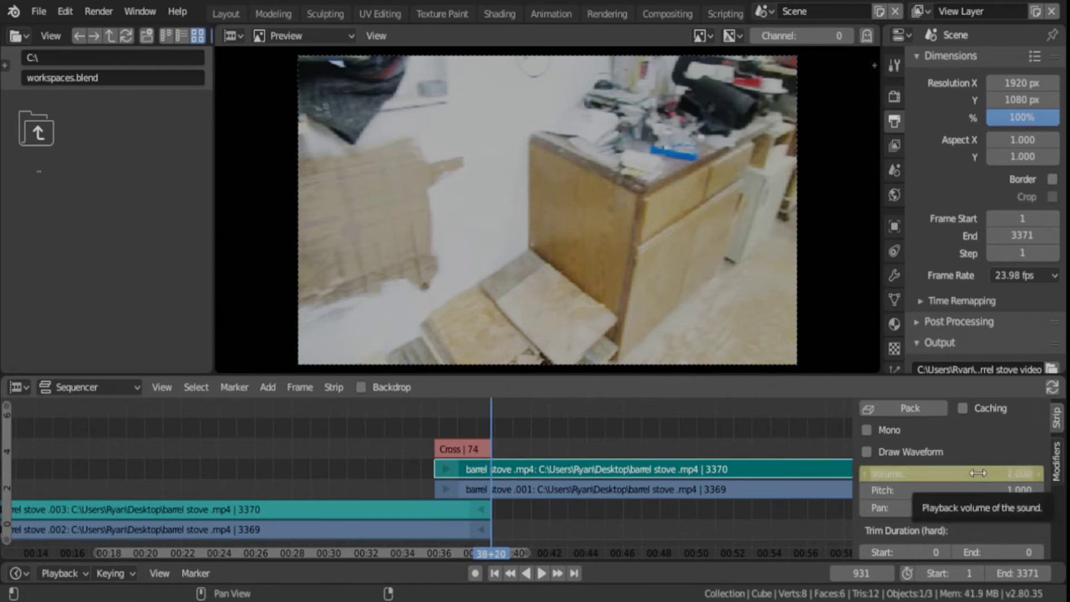
key(Page_Down)
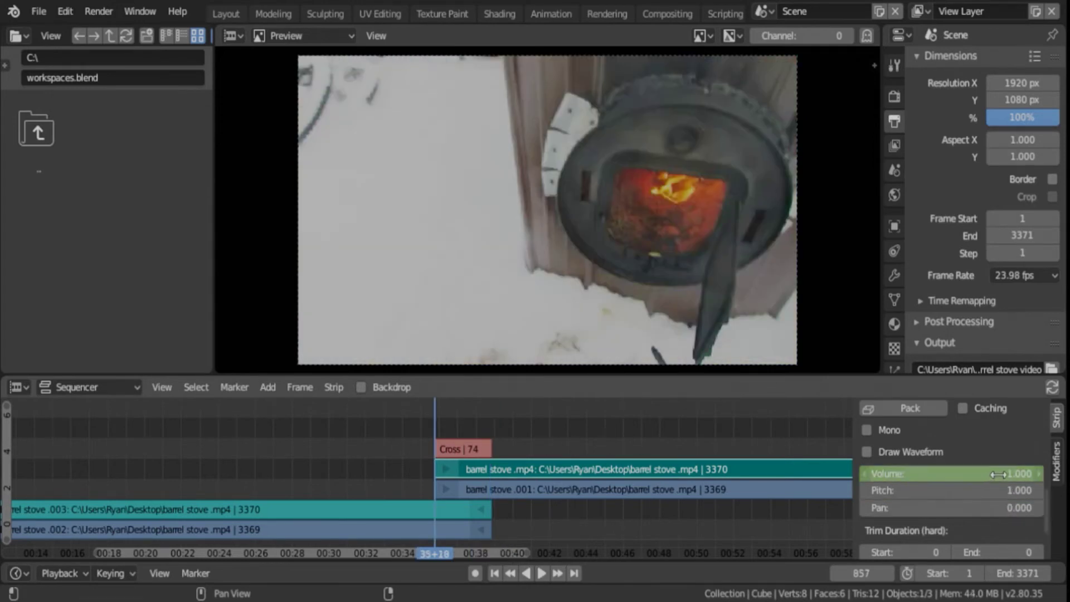
drag(998, 473, 942, 473)
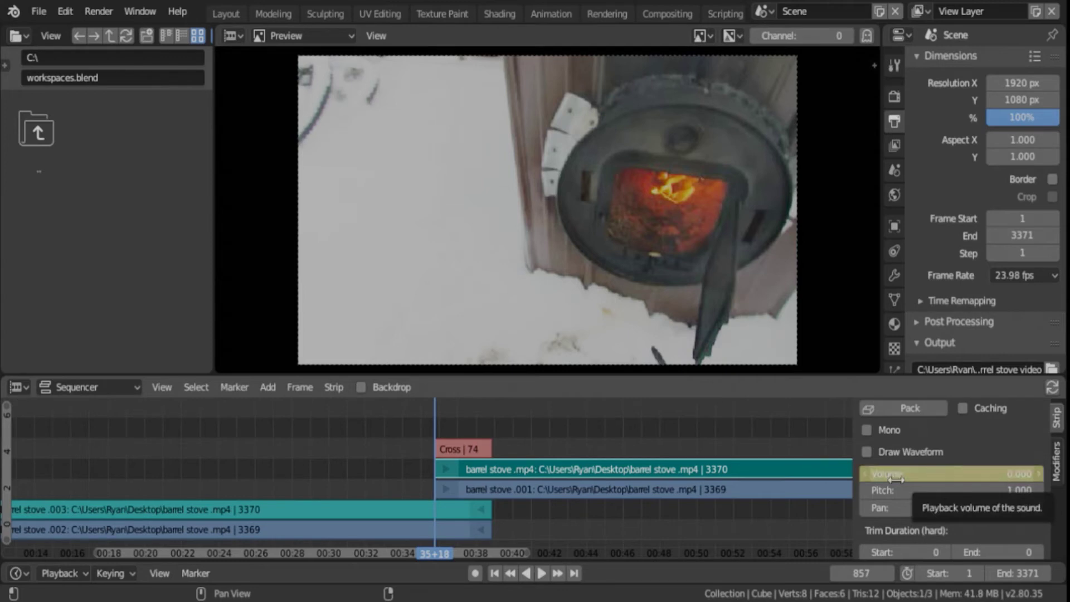
key(i)
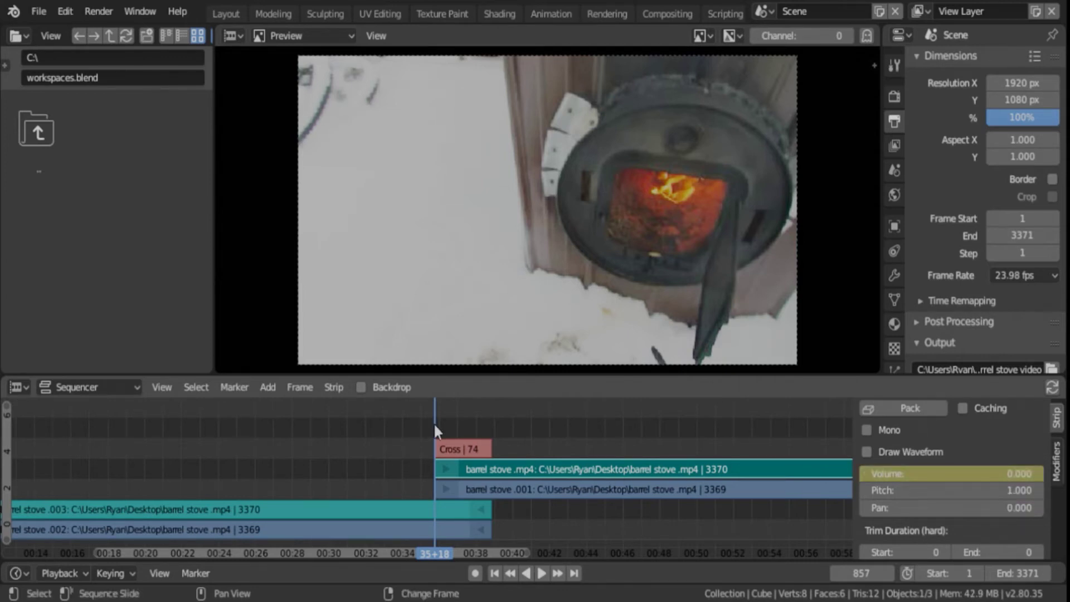
key(space)
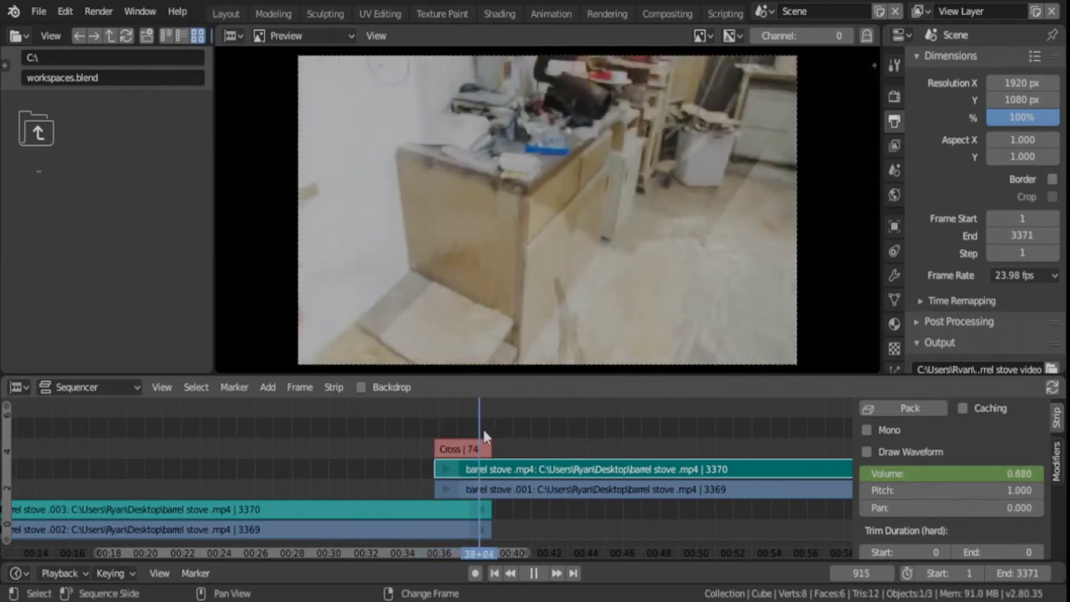
key(space)
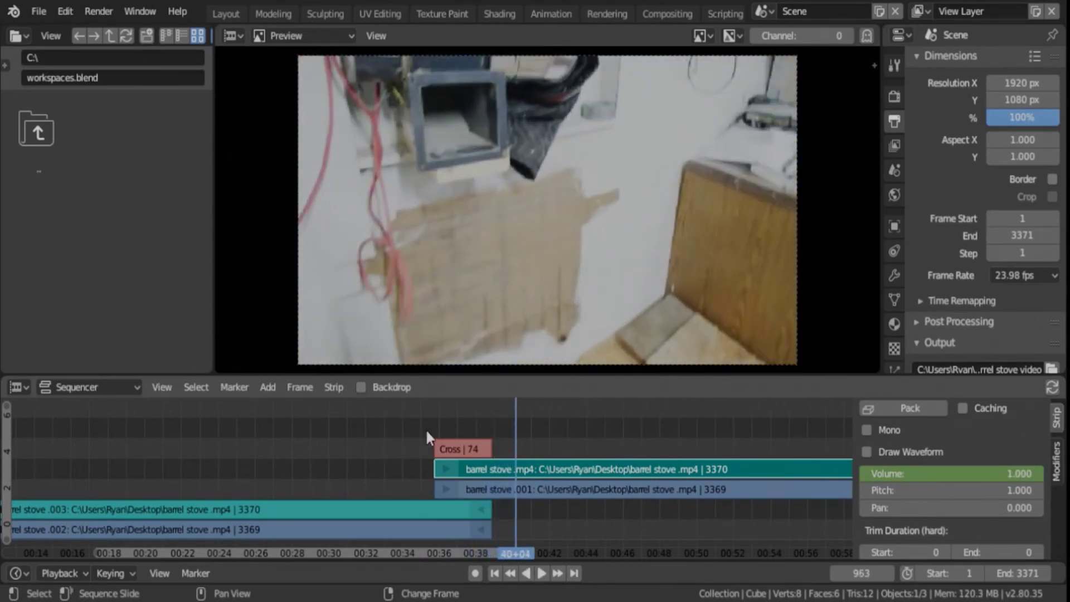
right_drag(424, 438, 413, 438)
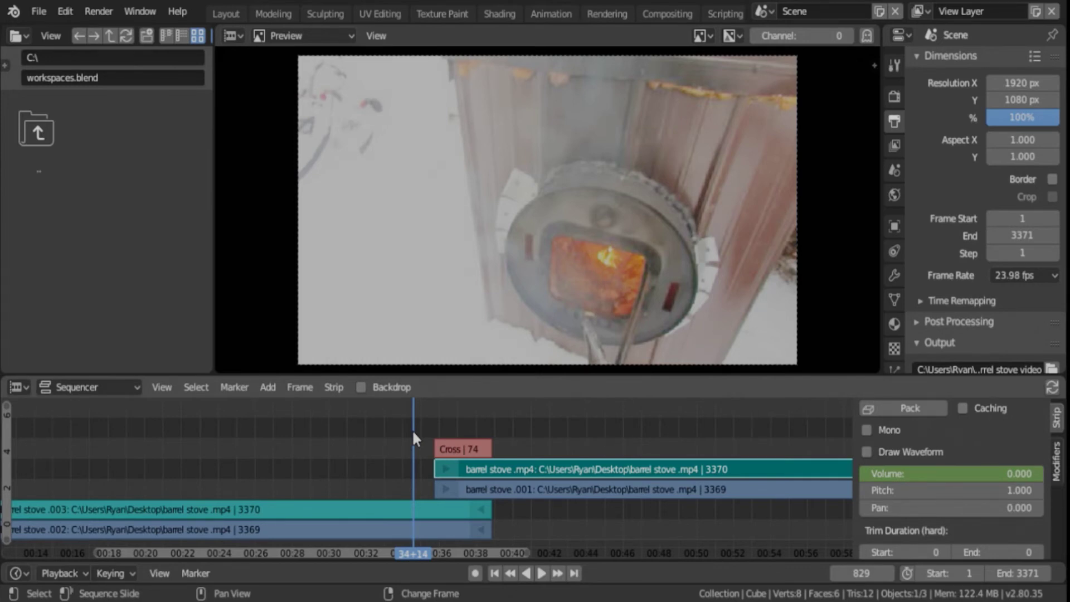
click(537, 575)
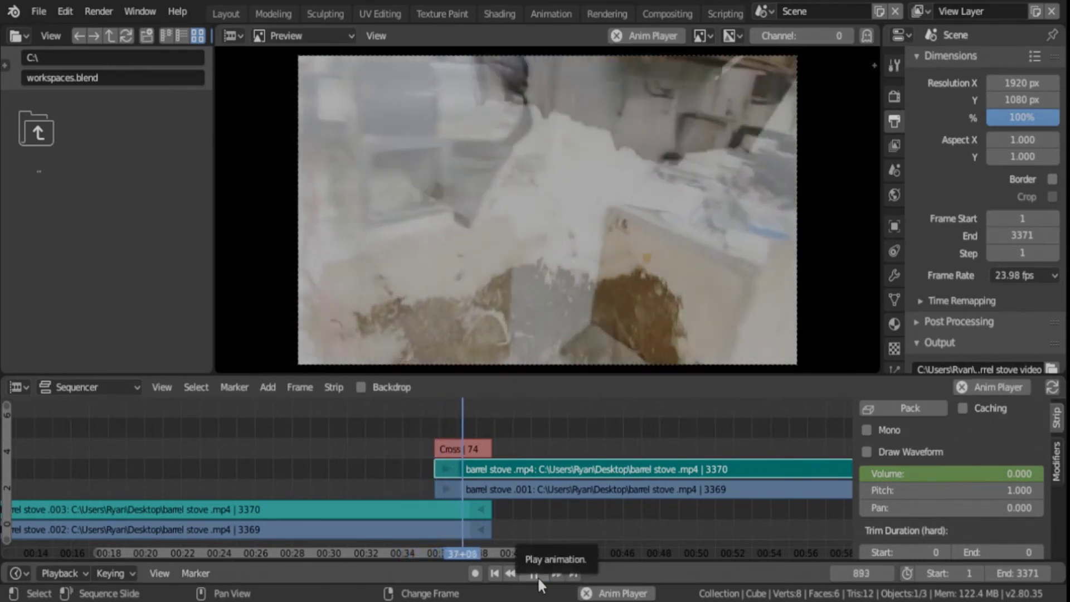
click(538, 575)
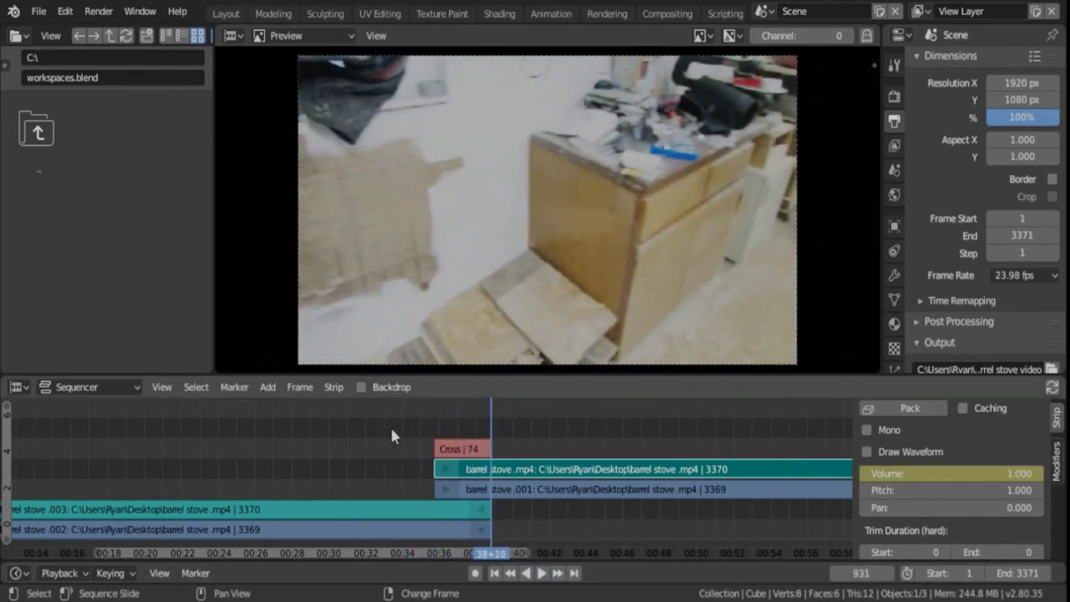
click(413, 423)
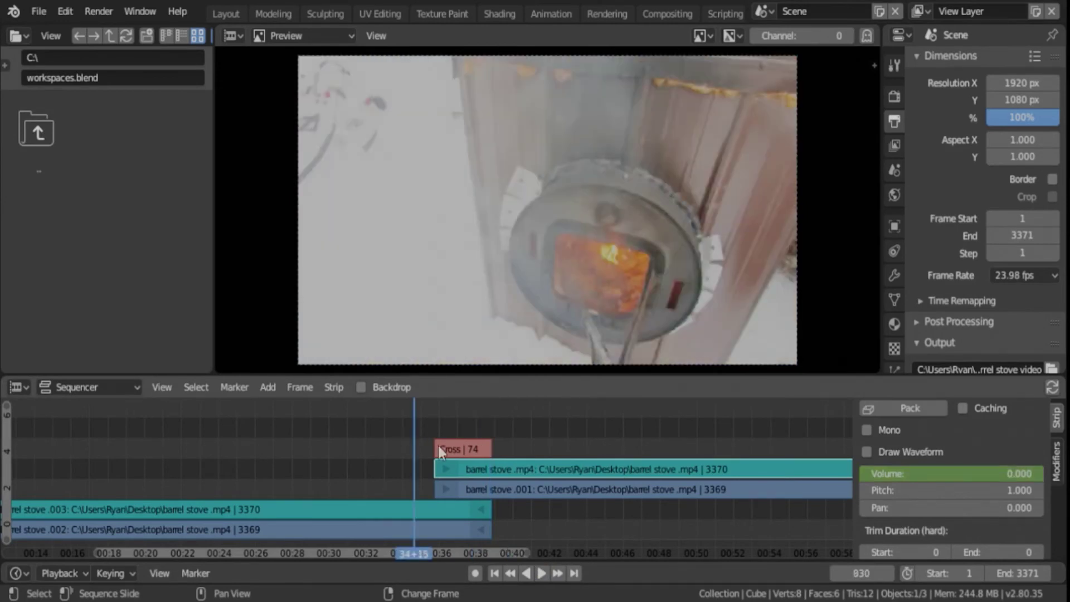
click(541, 574)
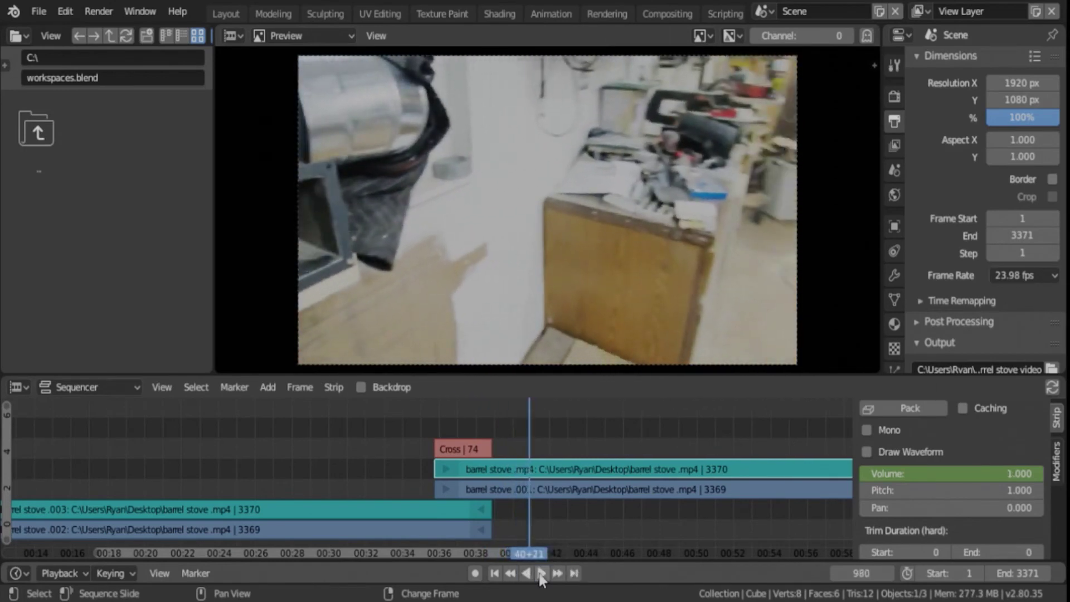
click(539, 571)
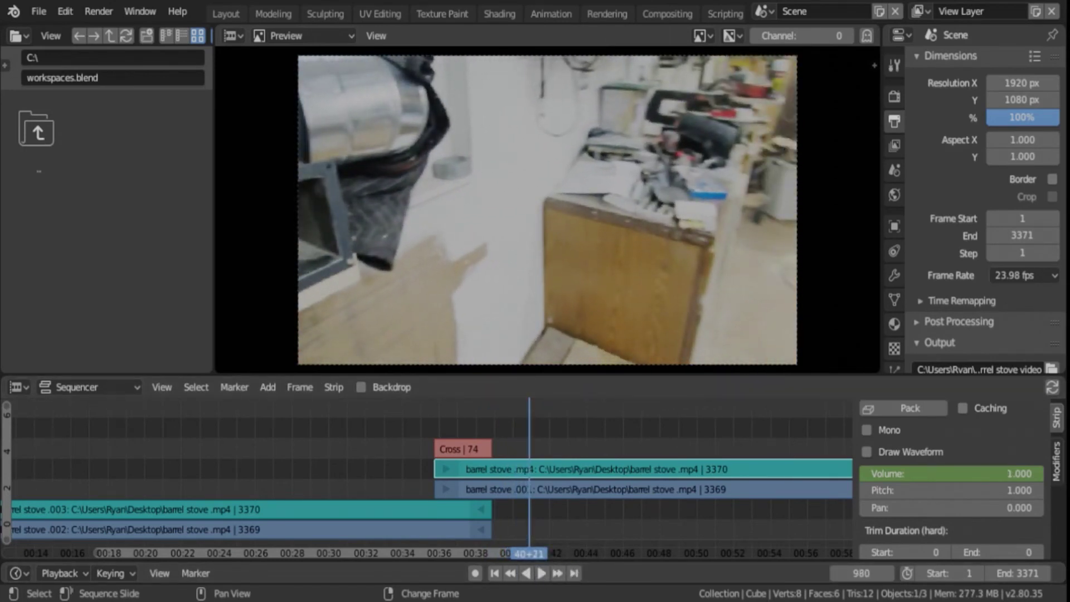